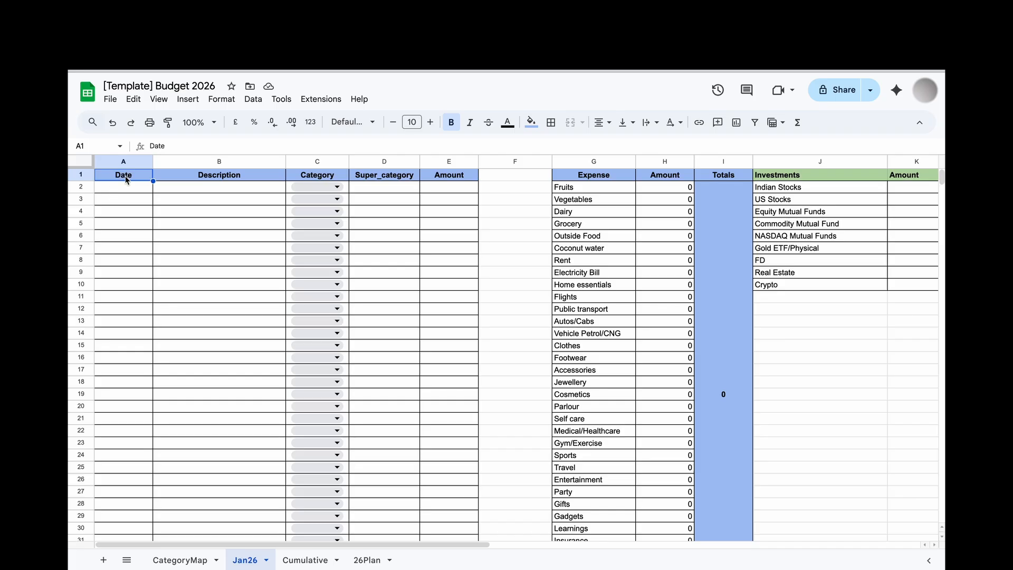
Examine the Date, Description, Category, Super_category and Amount columns of the Jan26 sheet, including the available category options
{"action": "left_click", "coordinate": [180, 180]}
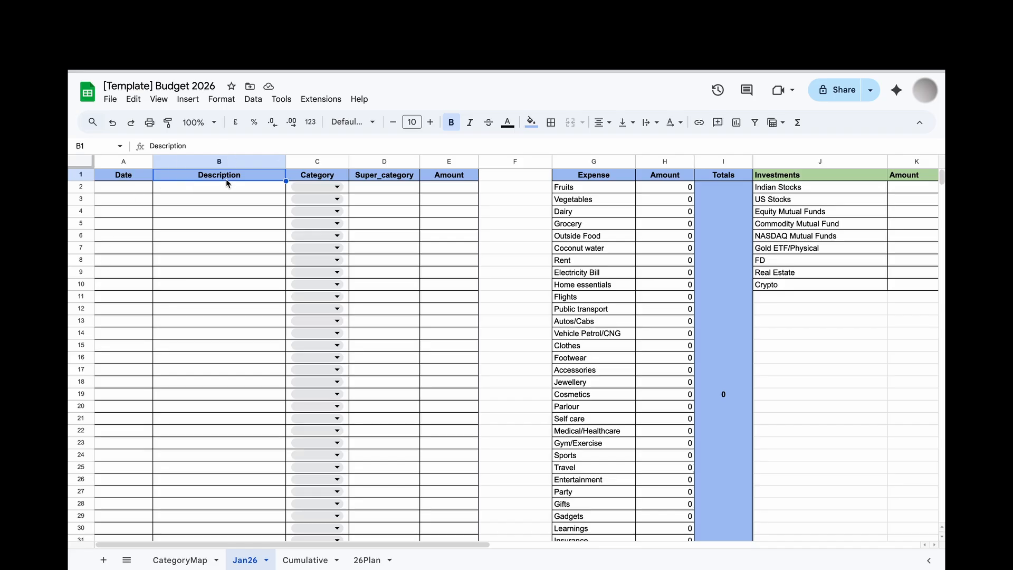
{"action": "left_click", "coordinate": [341, 186]}
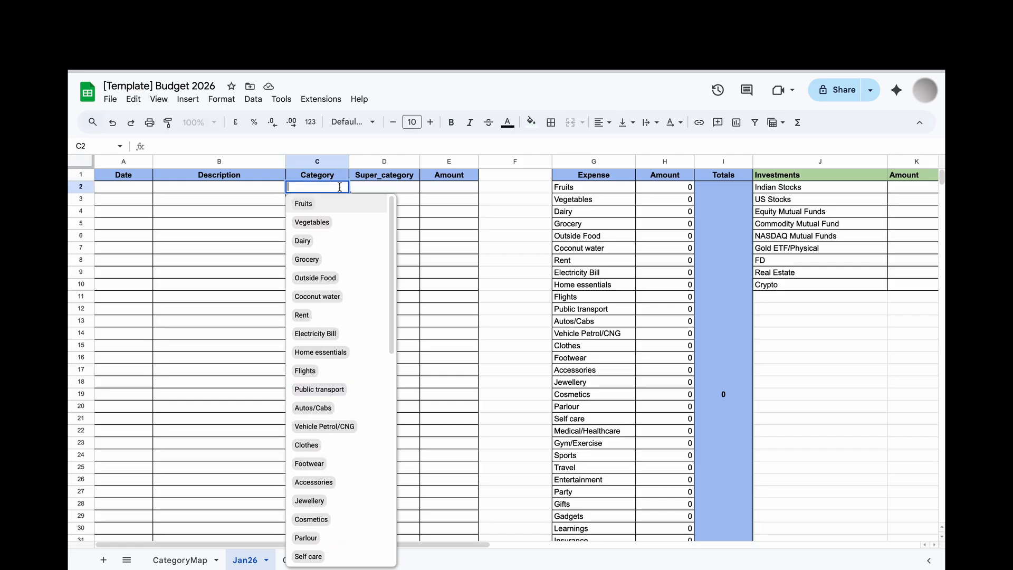
{"action": "scroll", "coordinate": [323, 460], "scroll_direction": "down", "scroll_amount": 6}
{"action": "scroll", "coordinate": [324, 460], "scroll_direction": "up", "scroll_amount": 8}
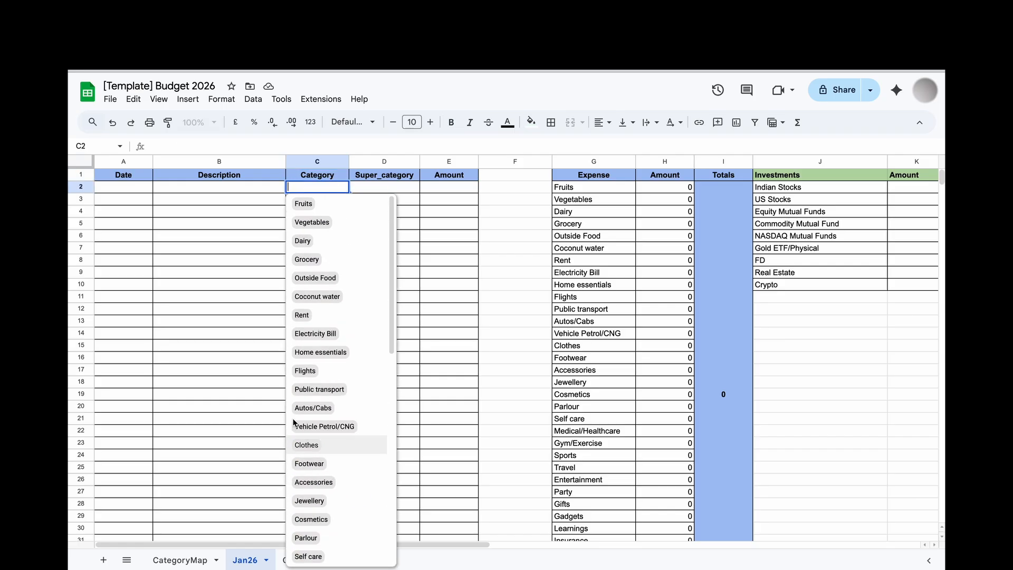
{"action": "left_click", "coordinate": [250, 375]}
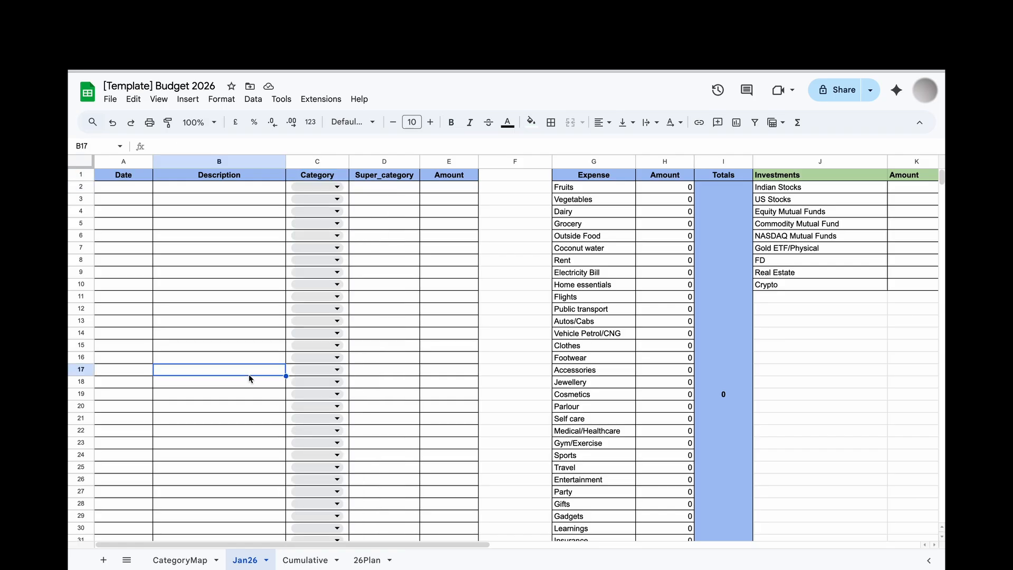
{"action": "left_click", "coordinate": [400, 178]}
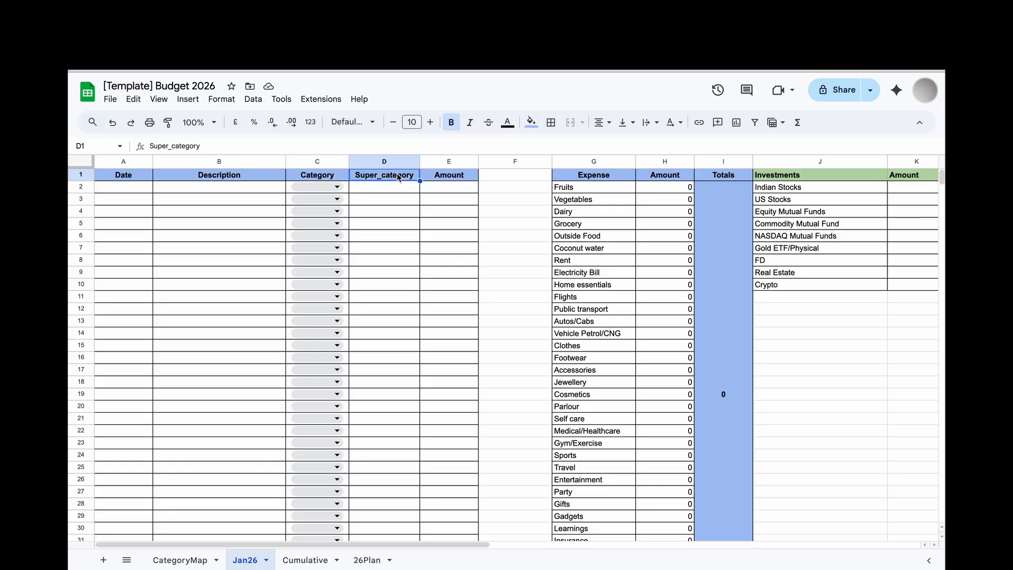
{"action": "left_click", "coordinate": [470, 175]}
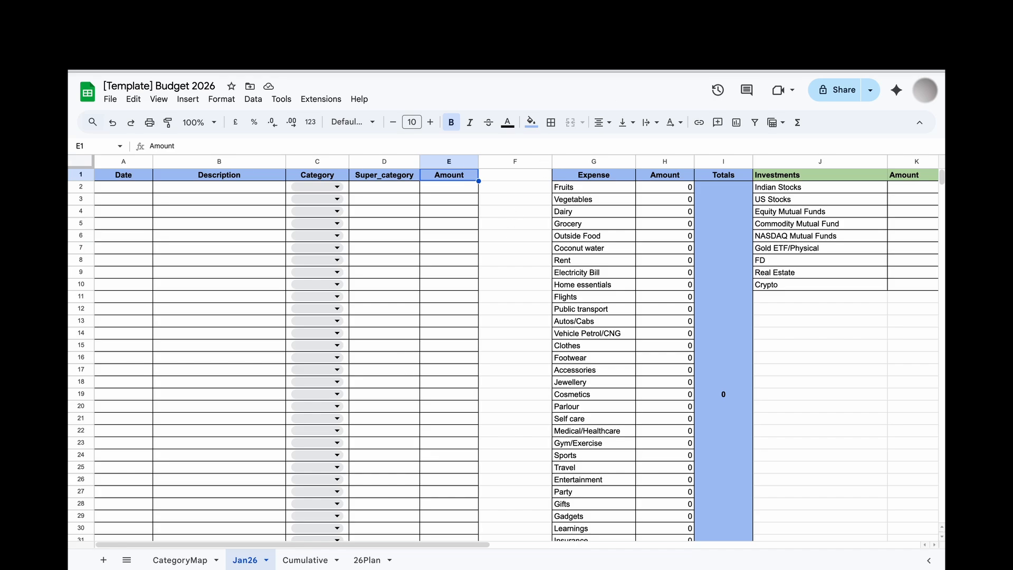
Enter the date 1/1/26 in the first empty row of the Jan26 expense log
{"action": "left_click", "coordinate": [120, 185]}
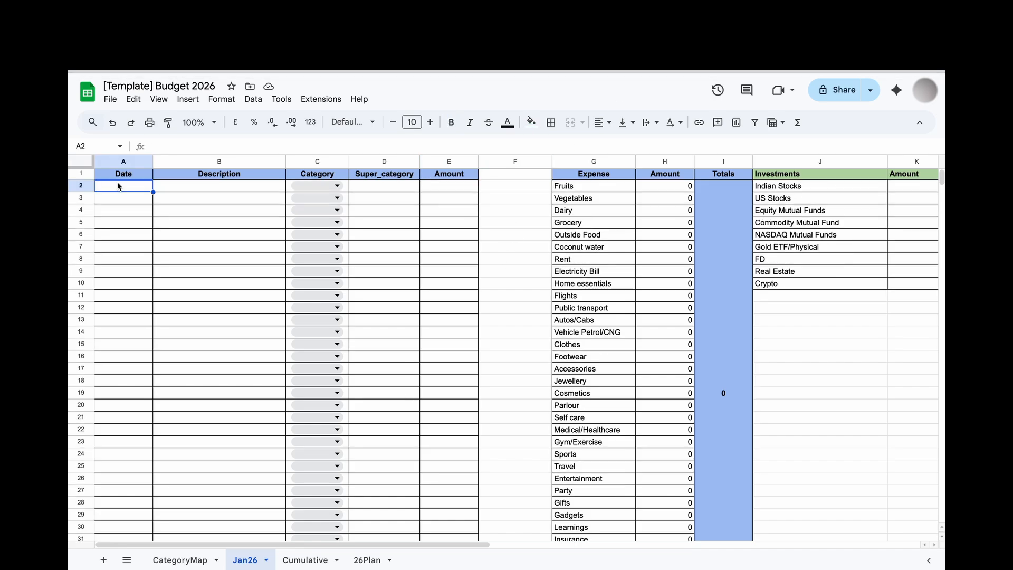
{"action": "type", "text": "1/"}
{"action": "type", "text": "1/06"}
{"action": "key", "text": "Tab"}
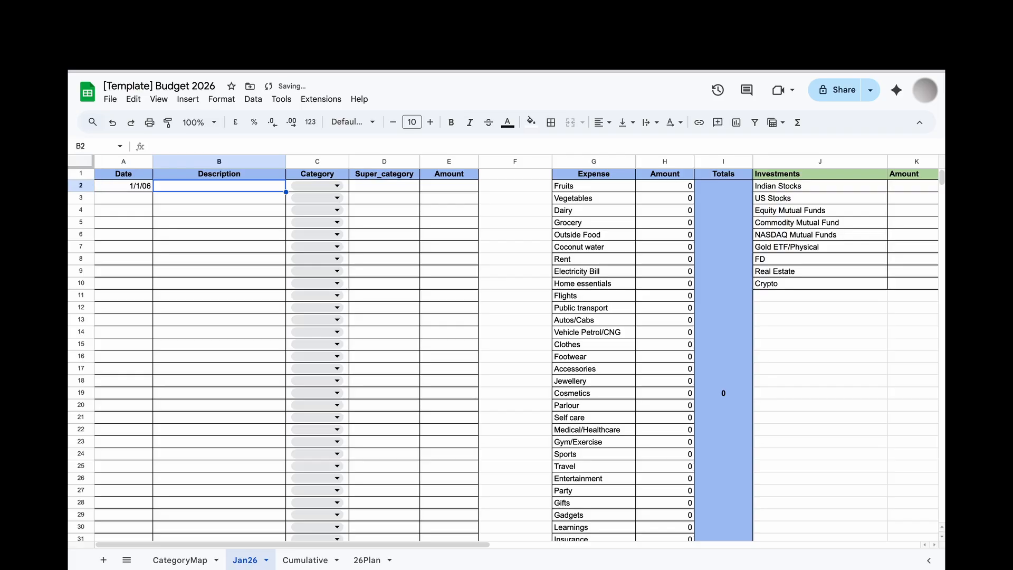
{"action": "key", "text": "Left"}
{"action": "key", "text": "Return"}
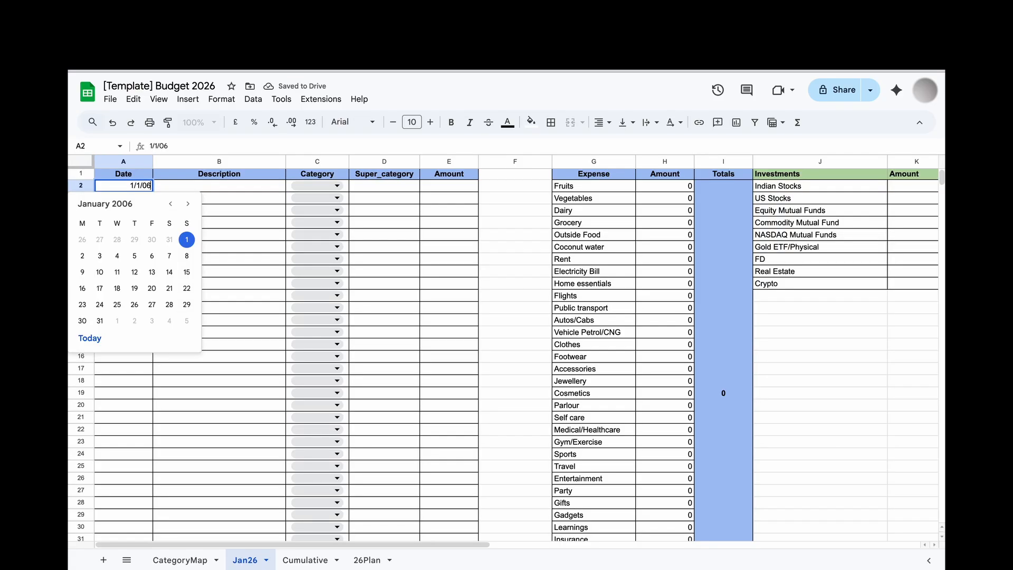
{"action": "key", "text": "BackSpace"}
{"action": "key", "text": "BackSpace"}
{"action": "type", "text": "26"}
{"action": "key", "text": "Tab"}
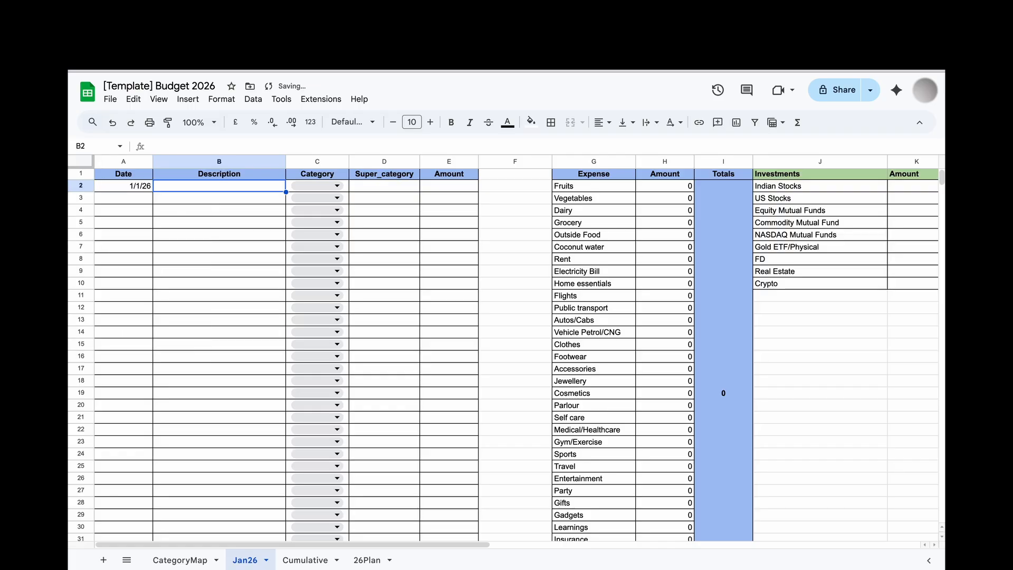
Complete the 1/1/26 expense with description "Apples and oranges", category Fruits and amount 300
{"action": "key", "text": "Return"}
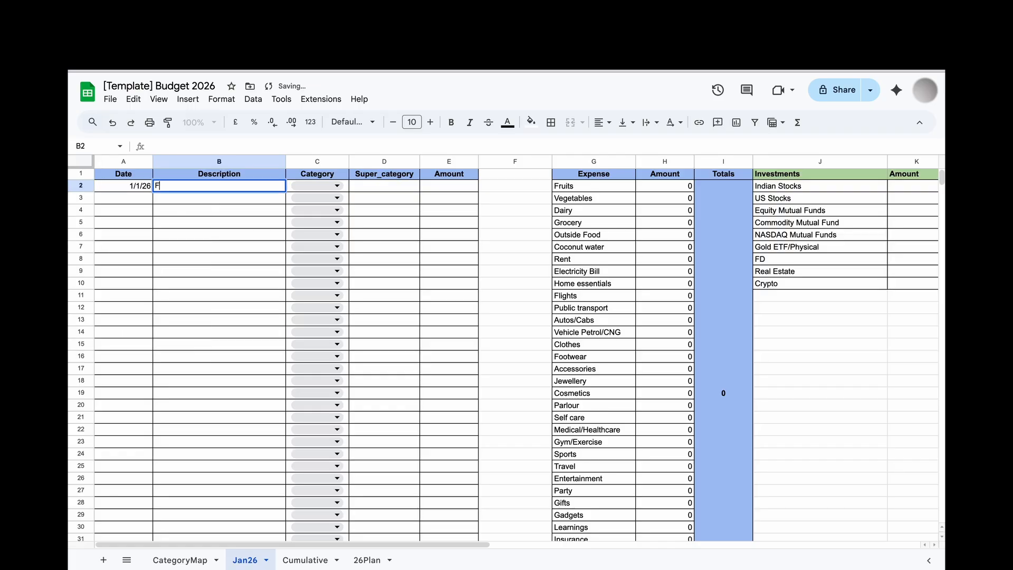
{"action": "type", "text": "Apple"}
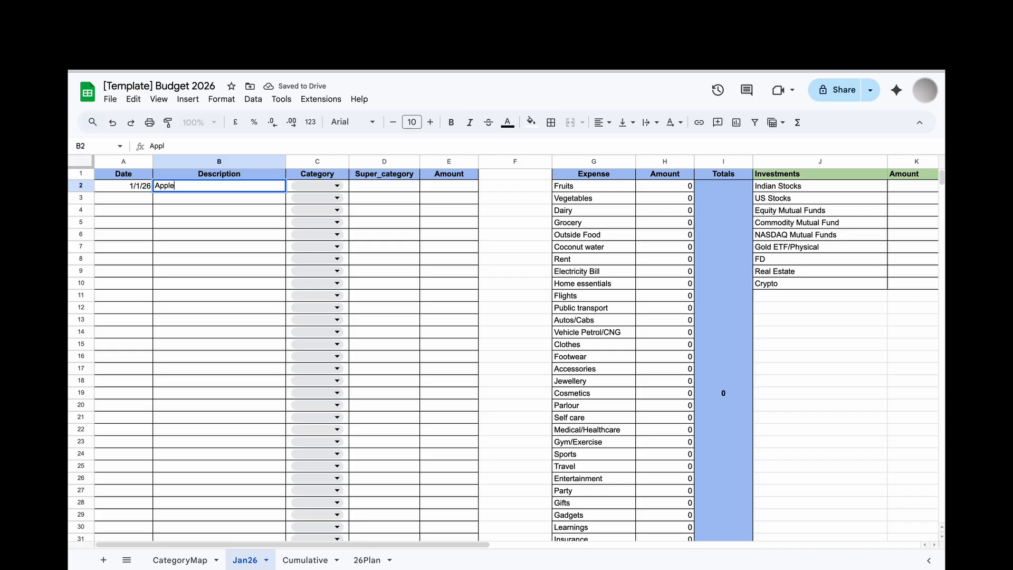
{"action": "type", "text": "s and oranges"}
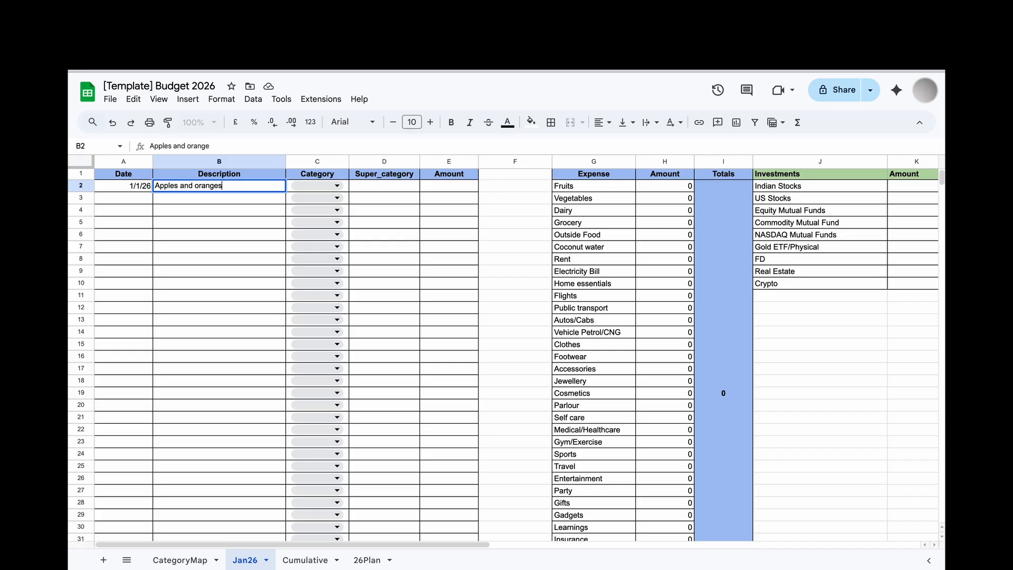
{"action": "key", "text": "Tab"}
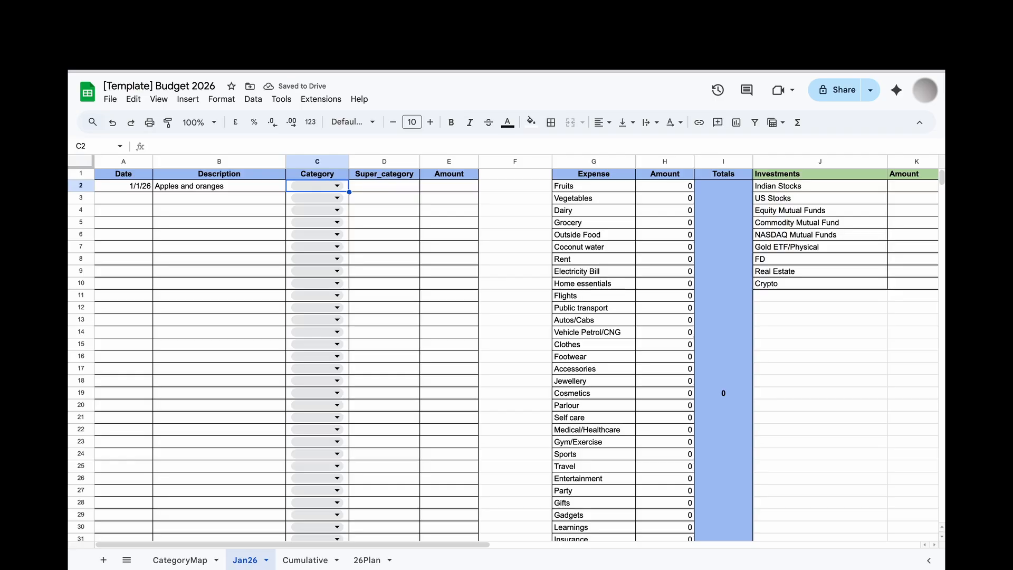
{"action": "type", "text": "Fruits"}
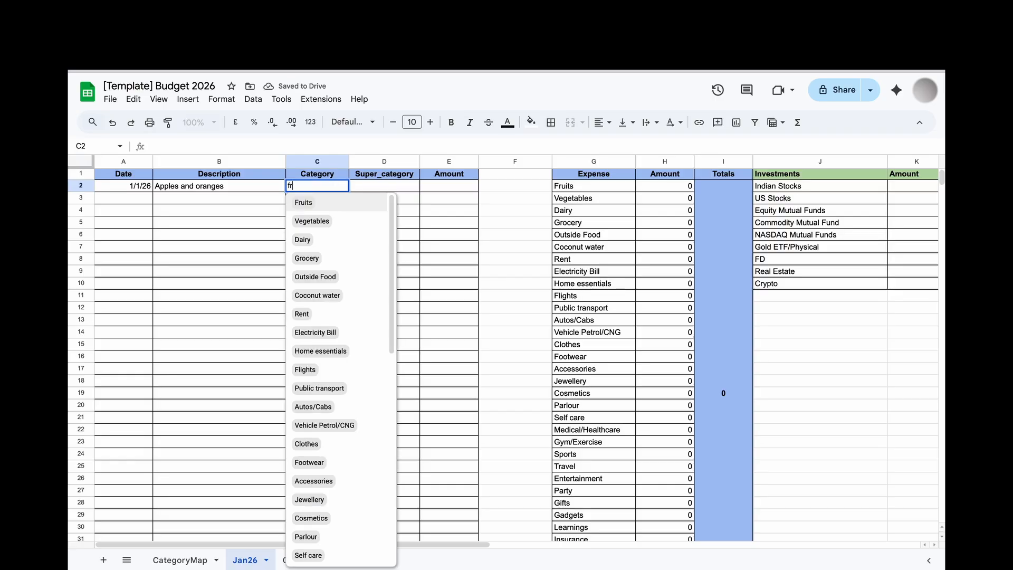
{"action": "key", "text": "Tab"}
{"action": "key", "text": "Tab"}
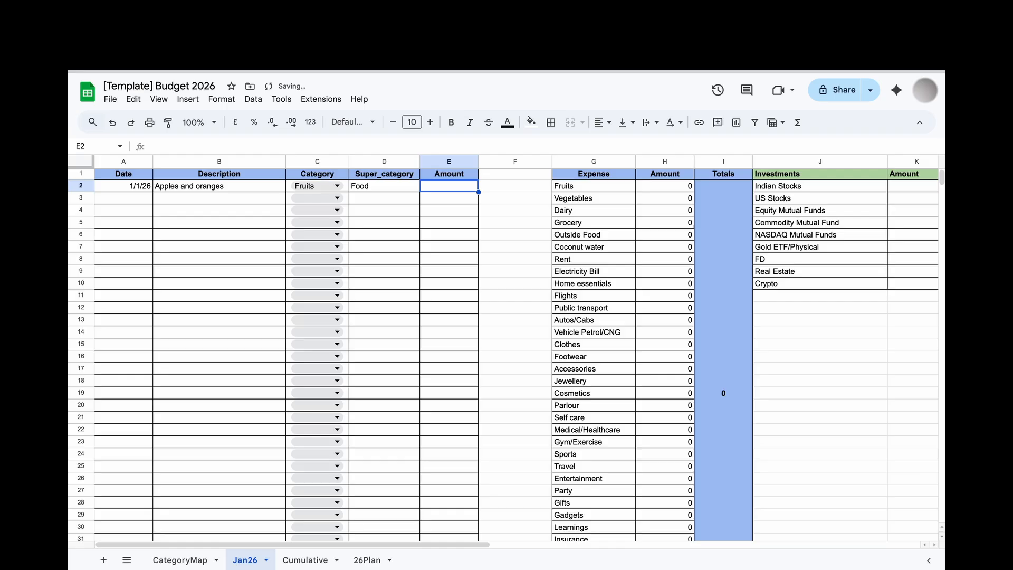
{"action": "type", "text": "300"}
{"action": "key", "text": "Return"}
Log a second expense in row 3 with description "Cab to office", category Autos/Cabs and amount 150, leaving the date blank
{"action": "key", "text": "Tab"}
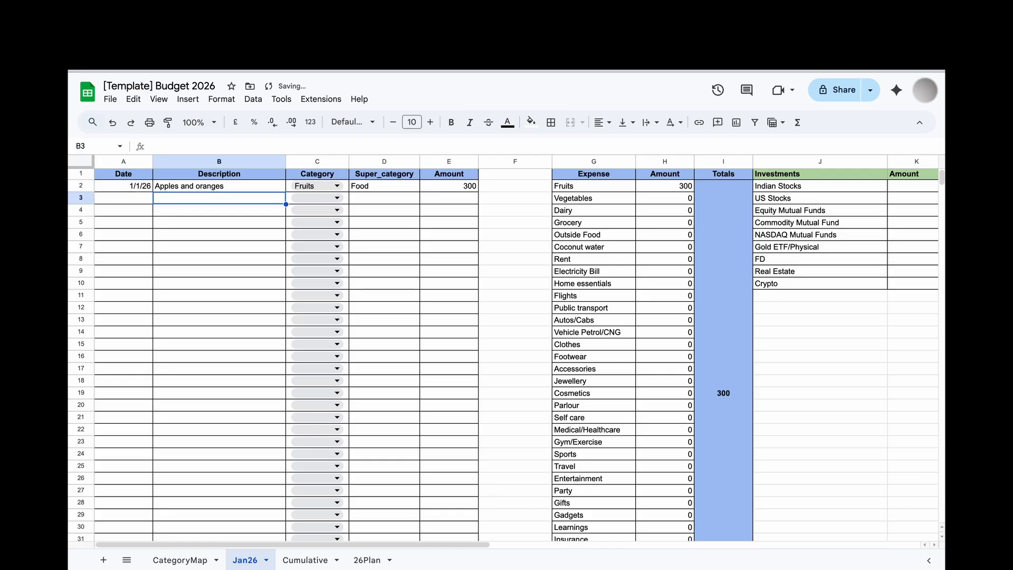
{"action": "type", "text": "Cab to "}
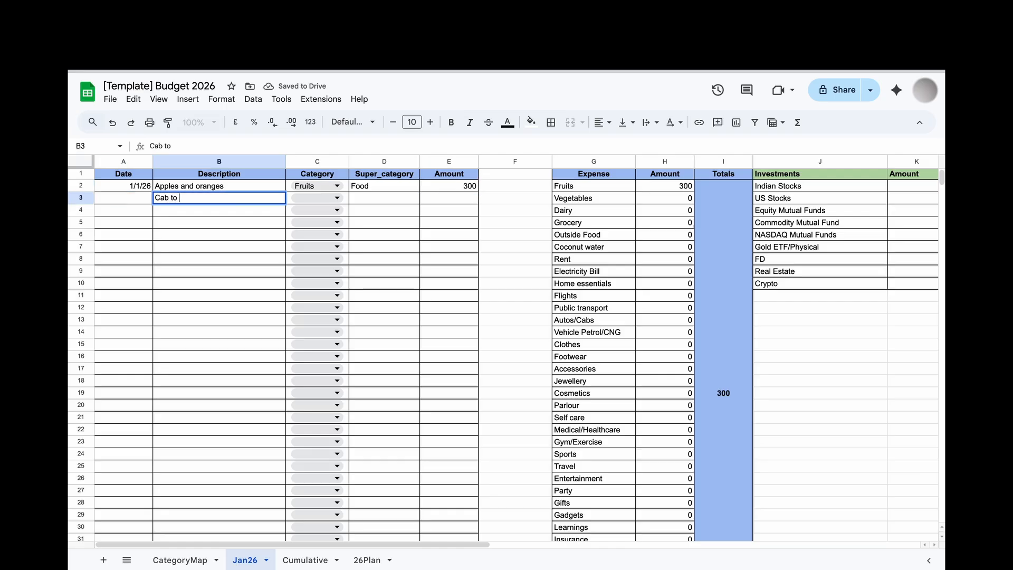
{"action": "type", "text": "office"}
{"action": "key", "text": "Tab"}
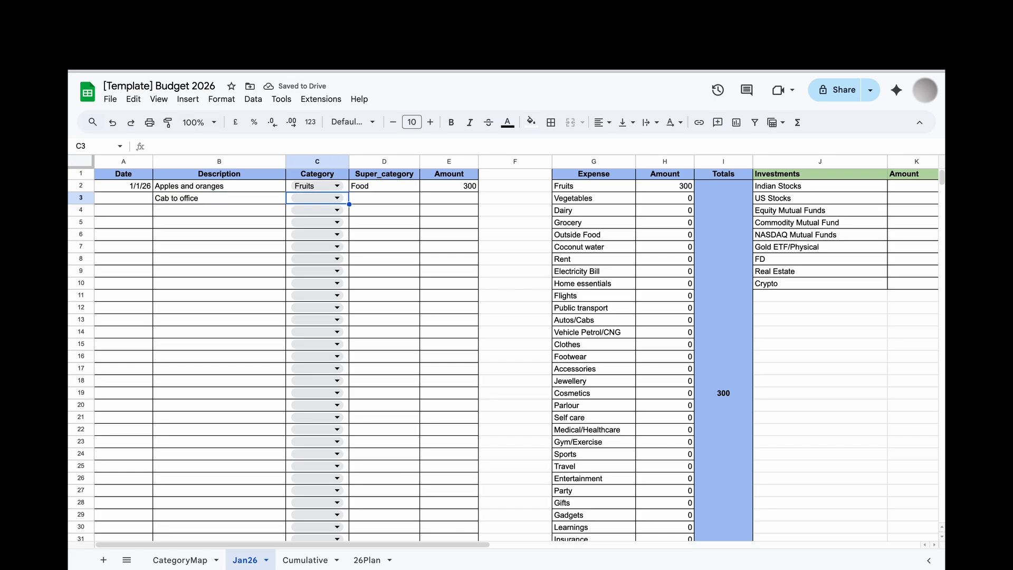
{"action": "type", "text": "ca"}
{"action": "key", "text": "Tab"}
{"action": "key", "text": "Tab"}
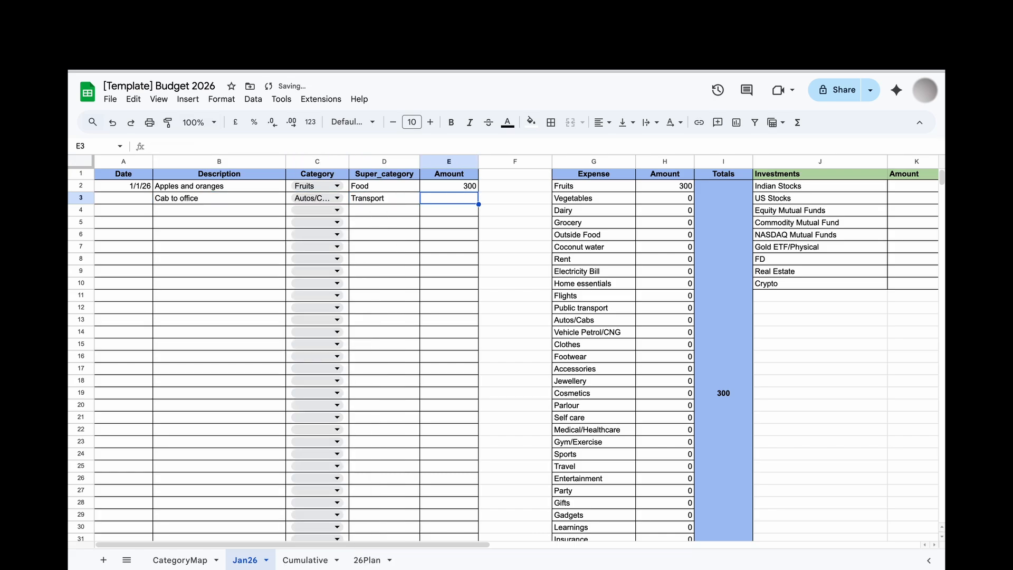
{"action": "type", "text": "150"}
{"action": "key", "text": "Return"}
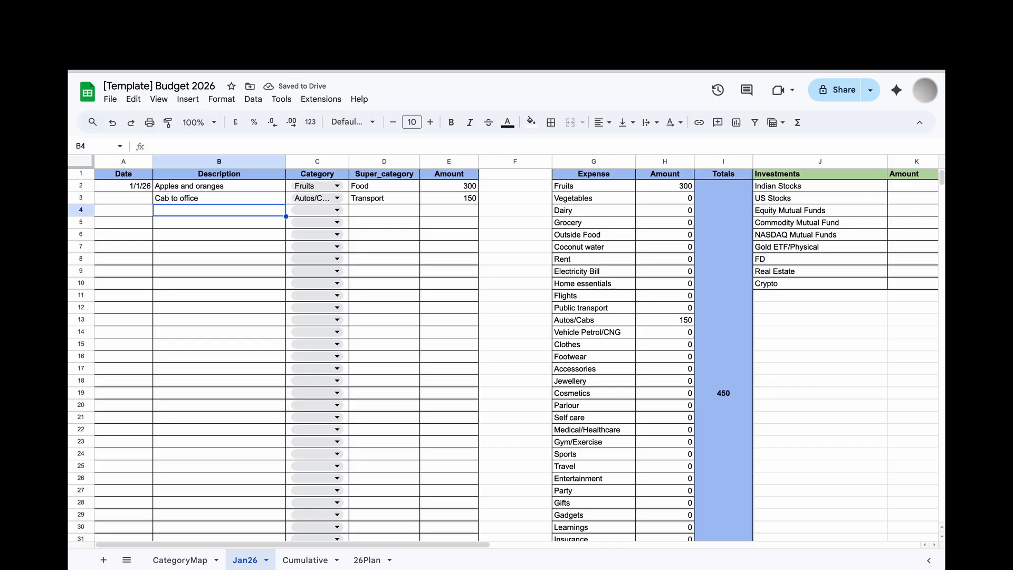
Log a third expense in row 4 with description "grocery", category Grocery and amount 2000
{"action": "type", "text": "grocery"}
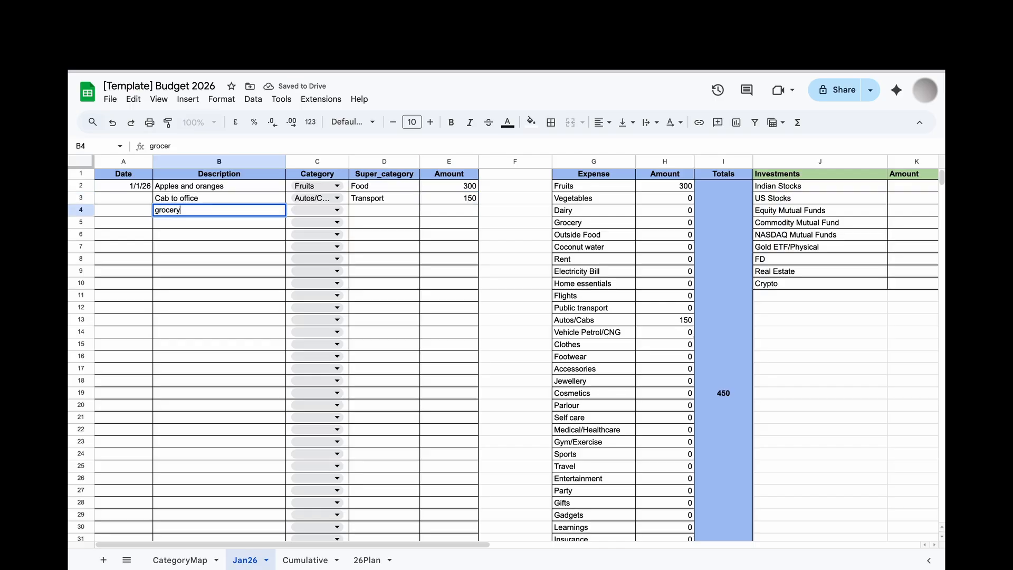
{"action": "key", "text": "Tab"}
{"action": "type", "text": "gro"}
{"action": "key", "text": "Tab"}
{"action": "key", "text": "Tab"}
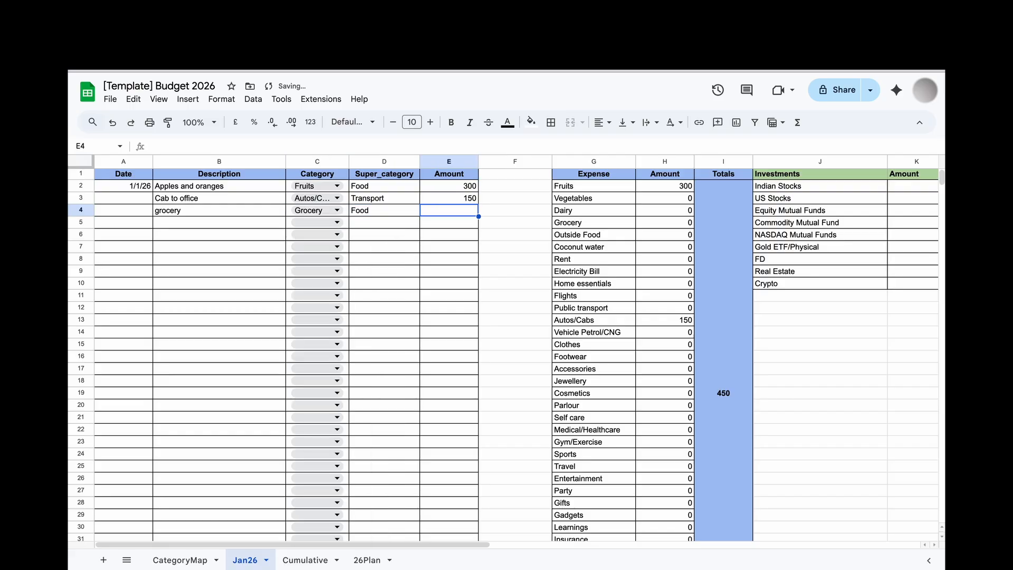
{"action": "type", "text": "2000"}
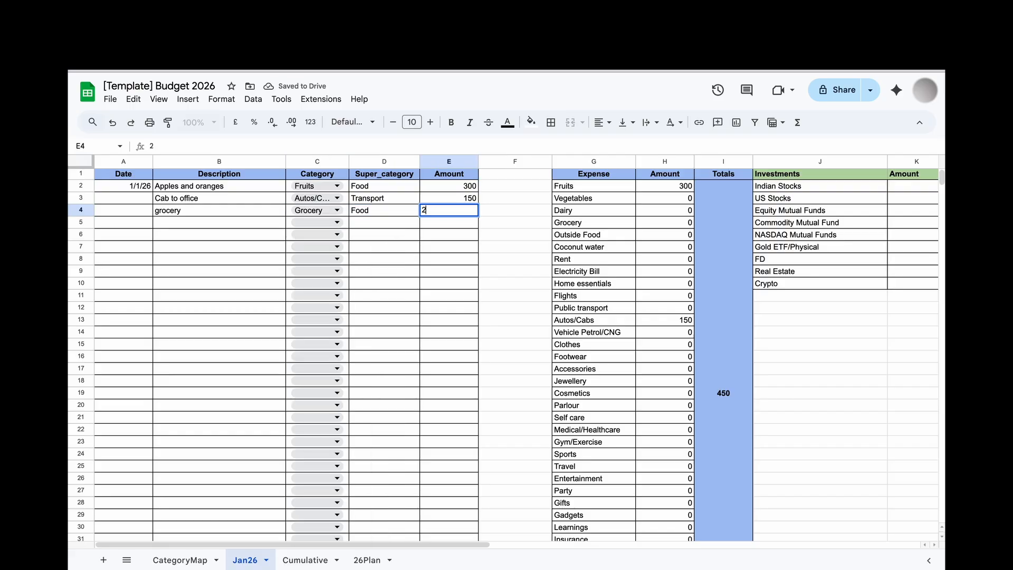
{"action": "key", "text": "Return"}
Log a fourth expense in row 5 with description "rent", category Rent and amount 15000
{"action": "type", "text": "rent"}
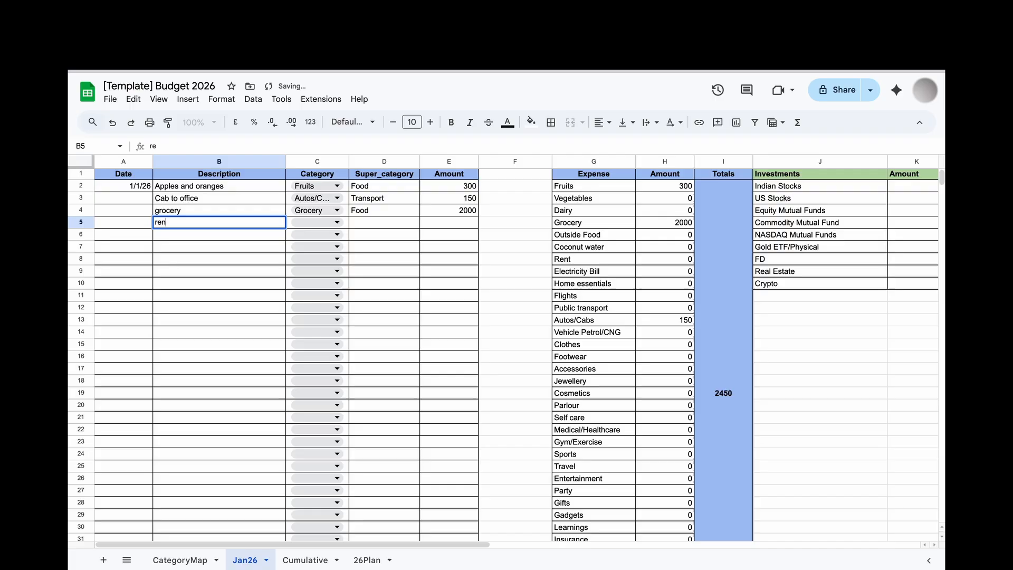
{"action": "key", "text": "Tab"}
{"action": "type", "text": "rent"}
{"action": "key", "text": "Tab"}
{"action": "key", "text": "Tab"}
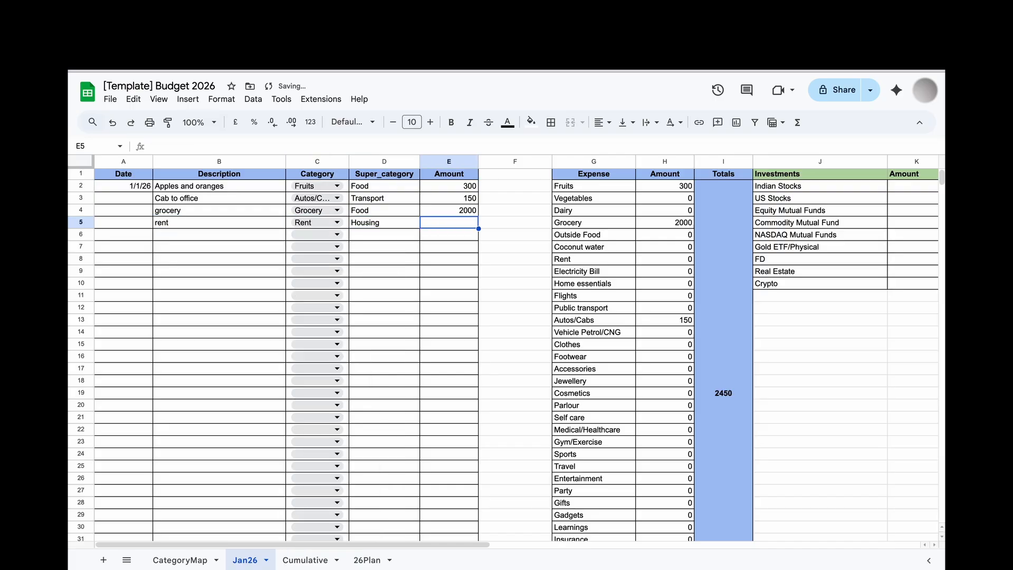
{"action": "type", "text": "15000"}
{"action": "key", "text": "Return"}
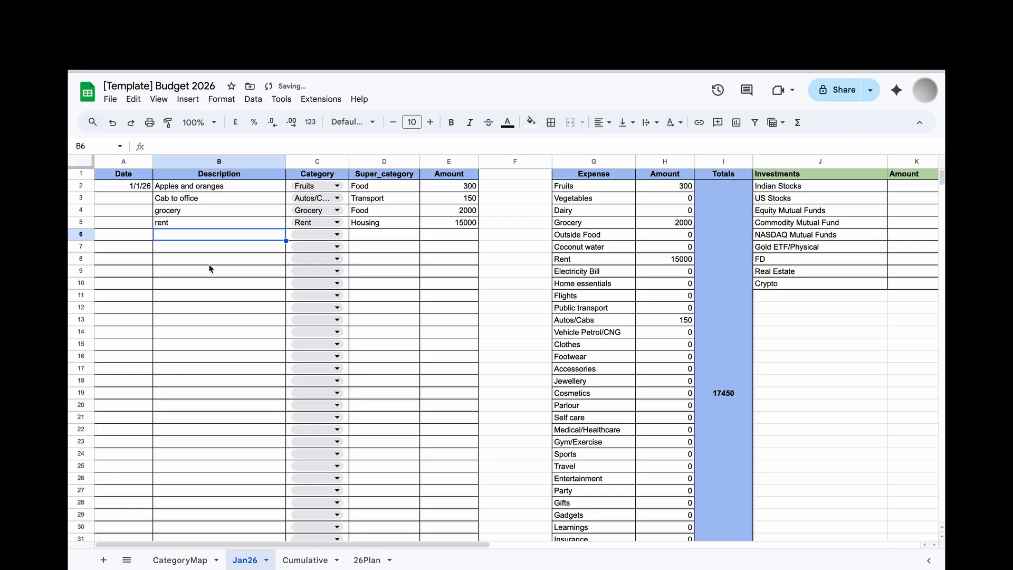
Examine the Expense totals, Investments and CategoryWise summary tables beside the Jan26 expense log
{"action": "scroll", "coordinate": [740, 340], "scroll_direction": "right", "scroll_amount": 1}
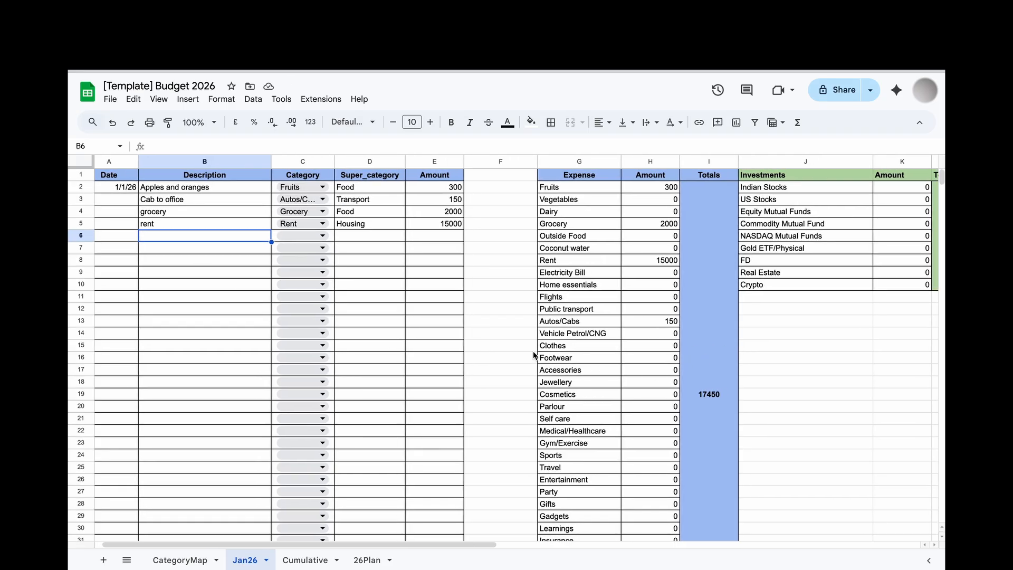
{"action": "scroll", "coordinate": [535, 357], "scroll_direction": "right", "scroll_amount": 2}
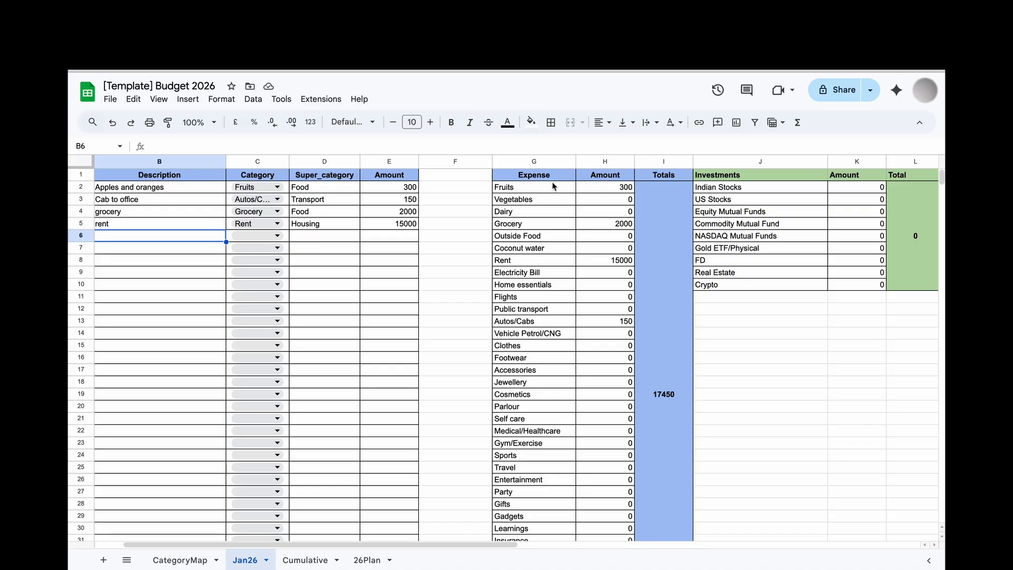
{"action": "scroll", "coordinate": [551, 187], "scroll_direction": "right", "scroll_amount": 3}
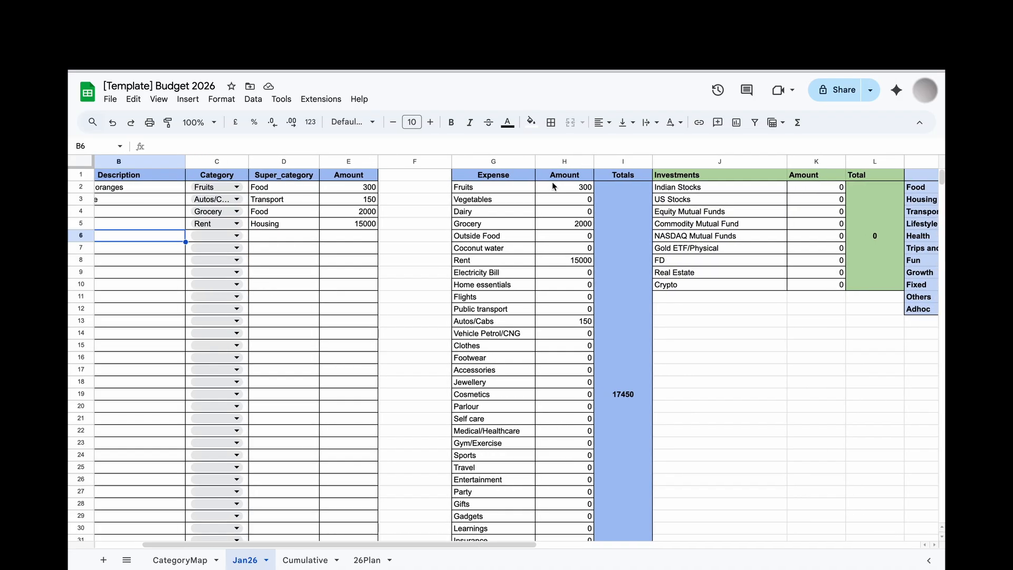
{"action": "scroll", "coordinate": [519, 211], "scroll_direction": "right", "scroll_amount": 5}
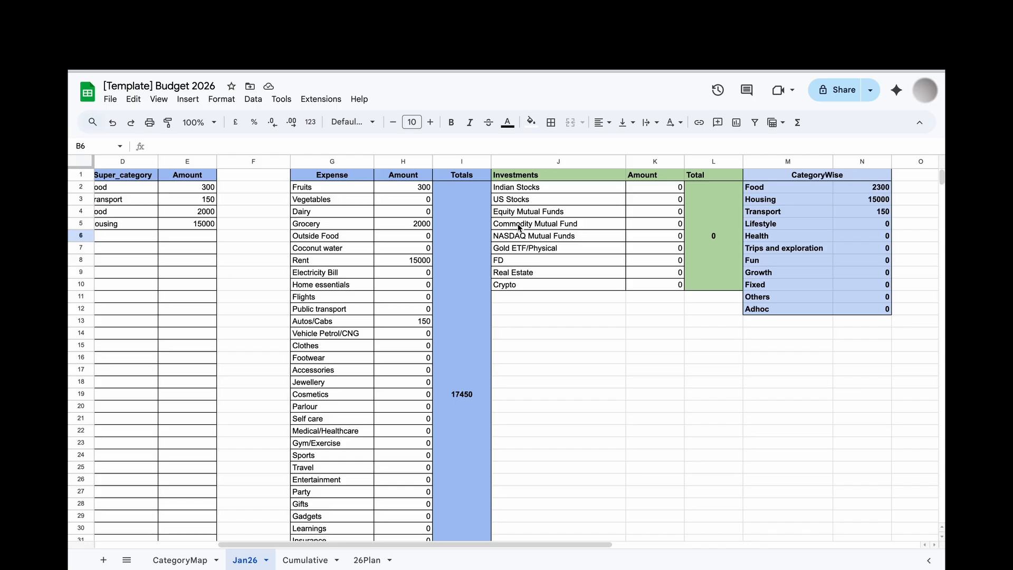
{"action": "scroll", "coordinate": [520, 228], "scroll_direction": "right", "scroll_amount": 2}
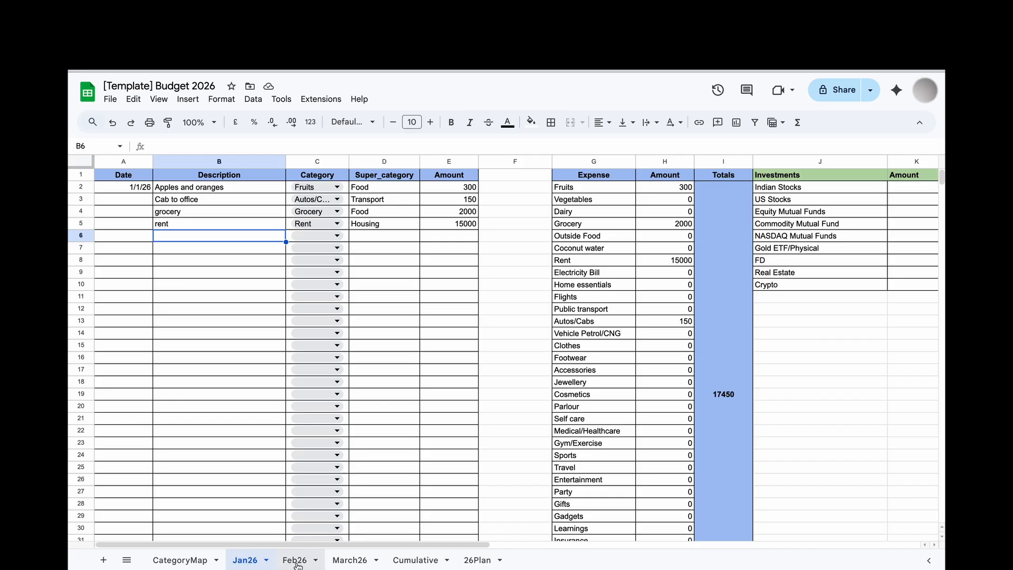
Review the March26 and Feb26 sheets, and examine the month-by-month expenses on the Cumulative sheet
{"action": "left_click", "coordinate": [349, 561]}
{"action": "left_click", "coordinate": [291, 560]}
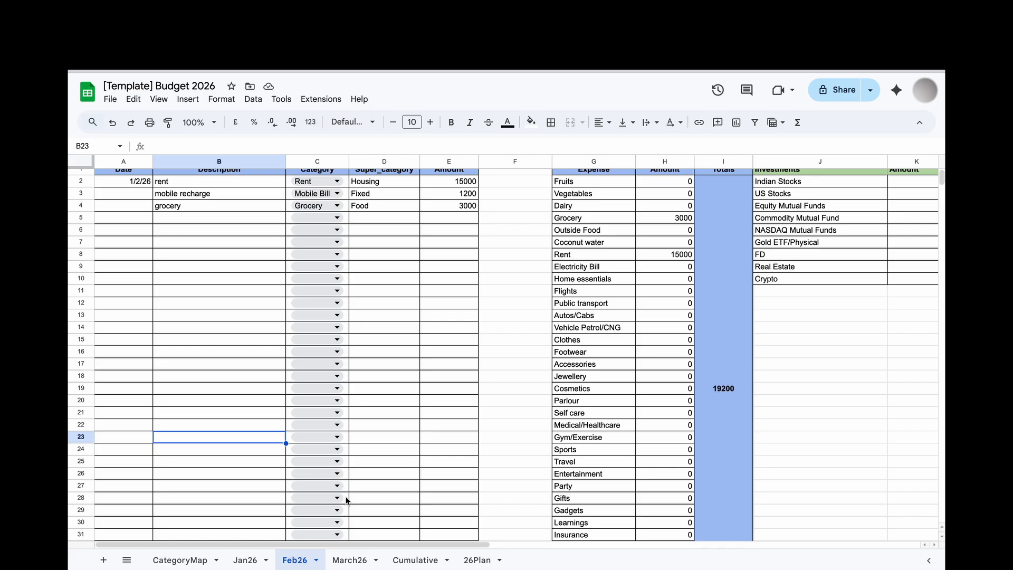
{"action": "left_click", "coordinate": [420, 562]}
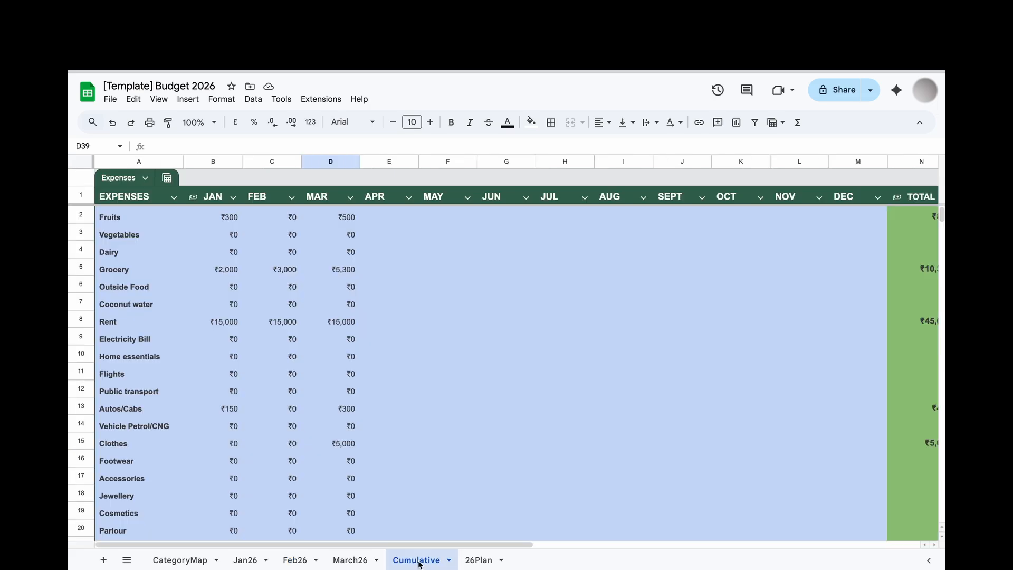
{"action": "left_click", "coordinate": [371, 353]}
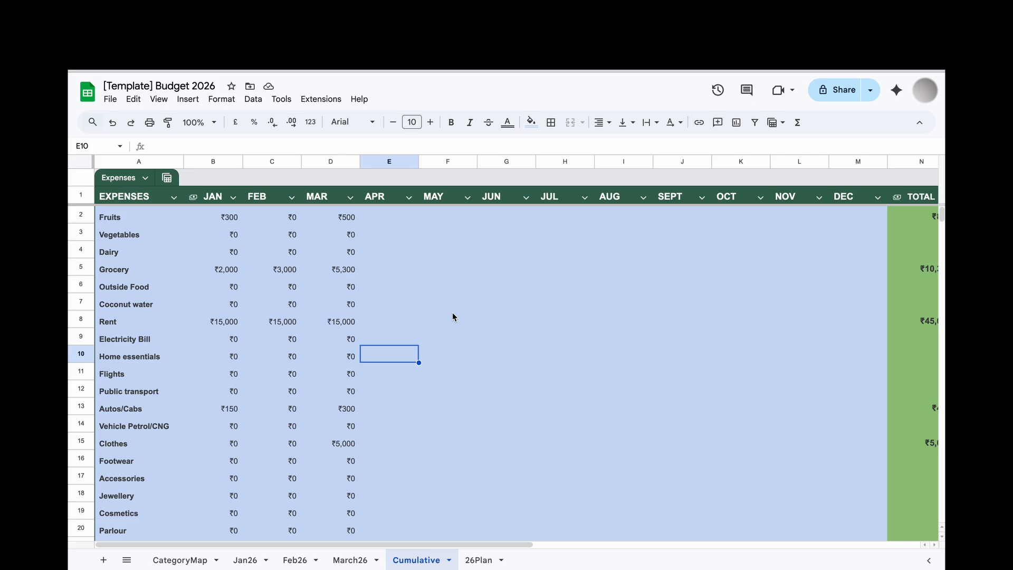
Compare each category's monthly expenses with its values in the TOTAL and AVERAGE columns on the Cumulative sheet
{"action": "scroll", "coordinate": [452, 315], "scroll_direction": "right", "scroll_amount": 5}
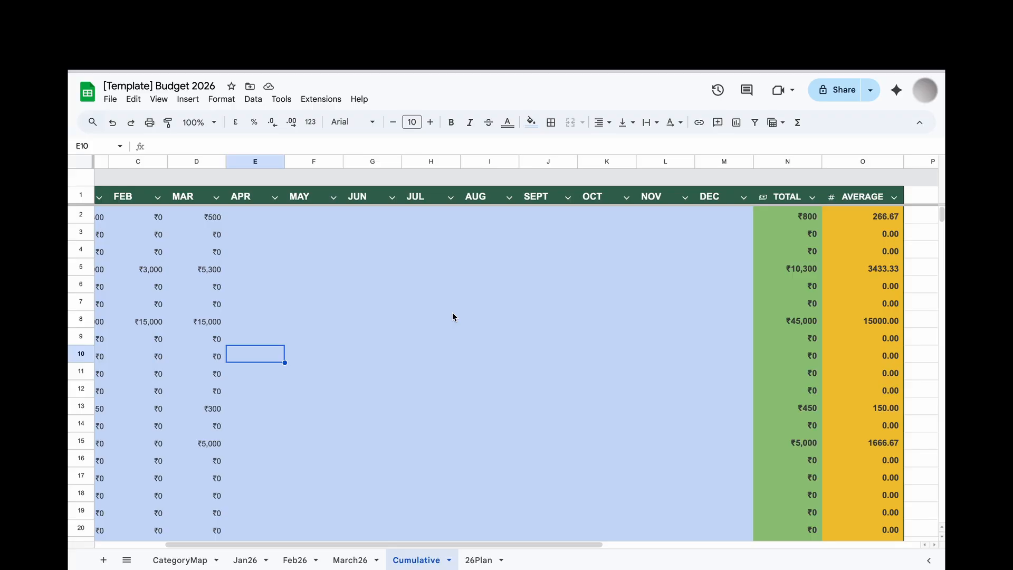
{"action": "scroll", "coordinate": [452, 316], "scroll_direction": "left", "scroll_amount": 5}
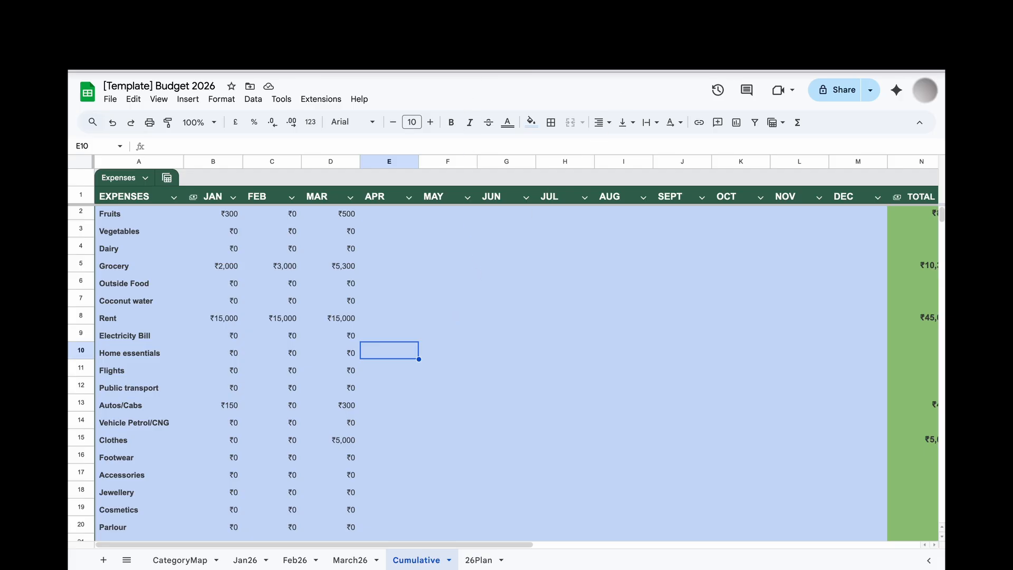
{"action": "scroll", "coordinate": [425, 285], "scroll_direction": "up", "scroll_amount": 1}
{"action": "scroll", "coordinate": [426, 285], "scroll_direction": "right", "scroll_amount": 6}
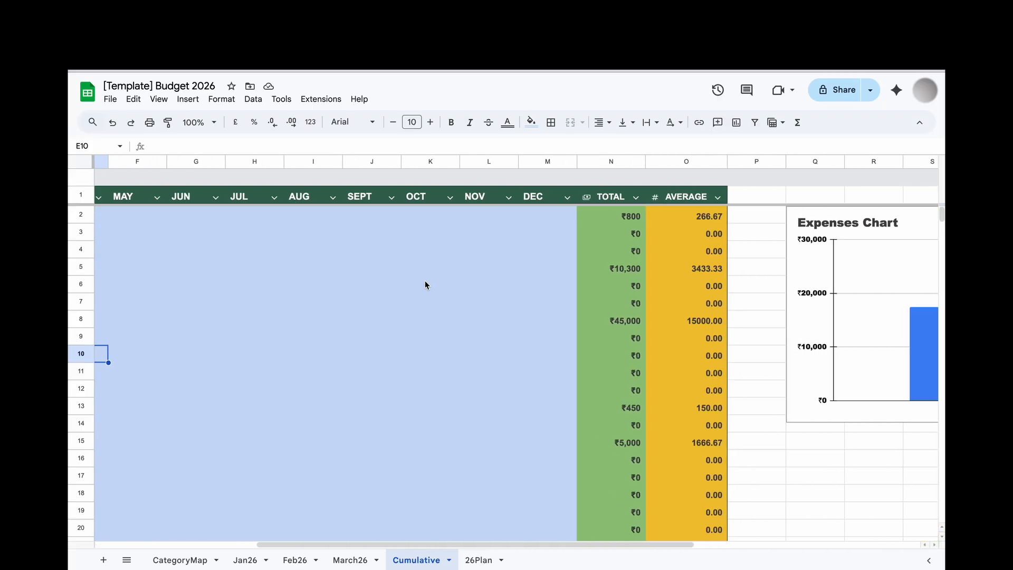
{"action": "scroll", "coordinate": [427, 285], "scroll_direction": "left", "scroll_amount": 6}
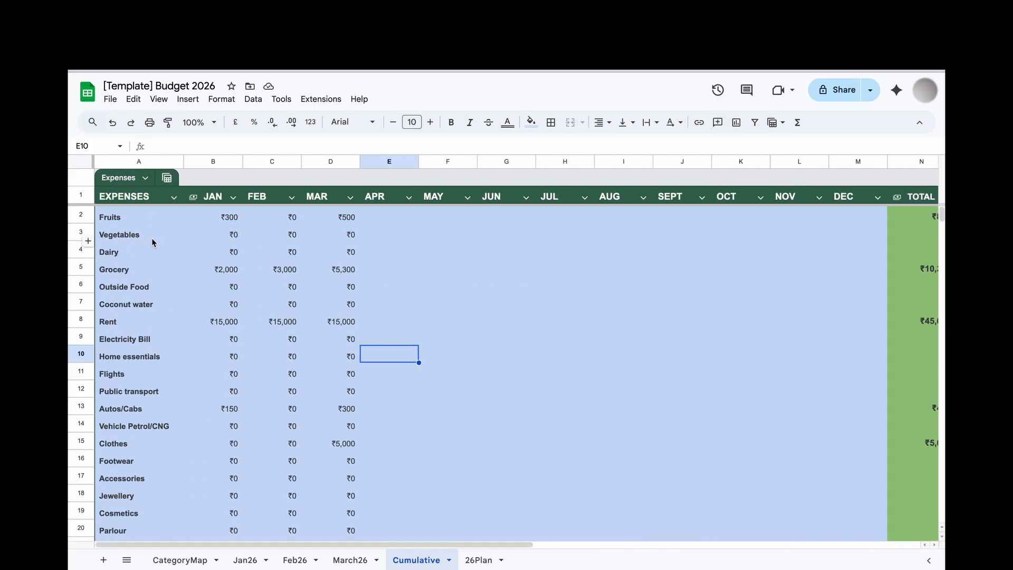
{"action": "scroll", "coordinate": [152, 240], "scroll_direction": "right", "scroll_amount": 3}
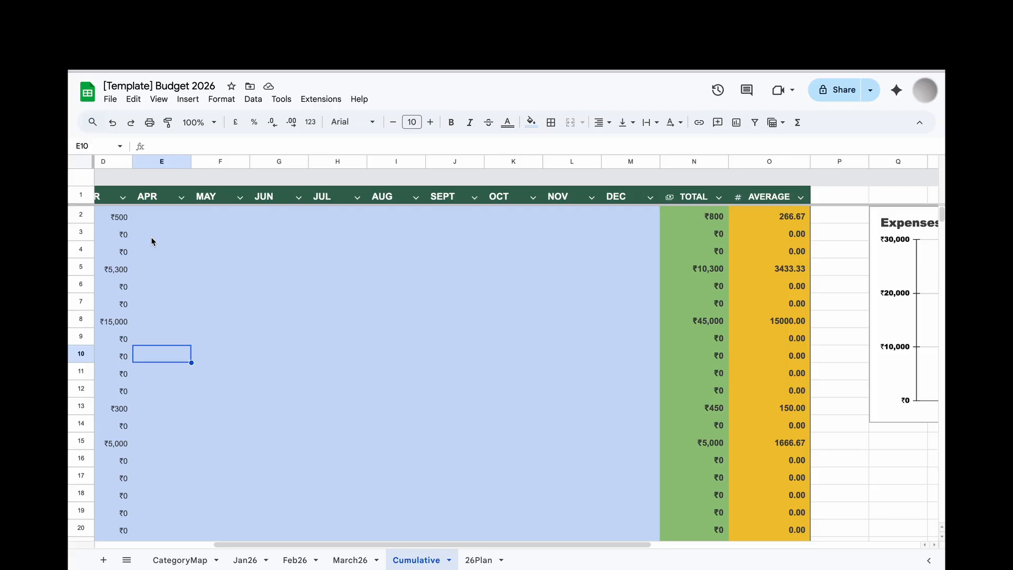
{"action": "scroll", "coordinate": [152, 241], "scroll_direction": "left", "scroll_amount": 3}
{"action": "scroll", "coordinate": [152, 242], "scroll_direction": "right", "scroll_amount": 5}
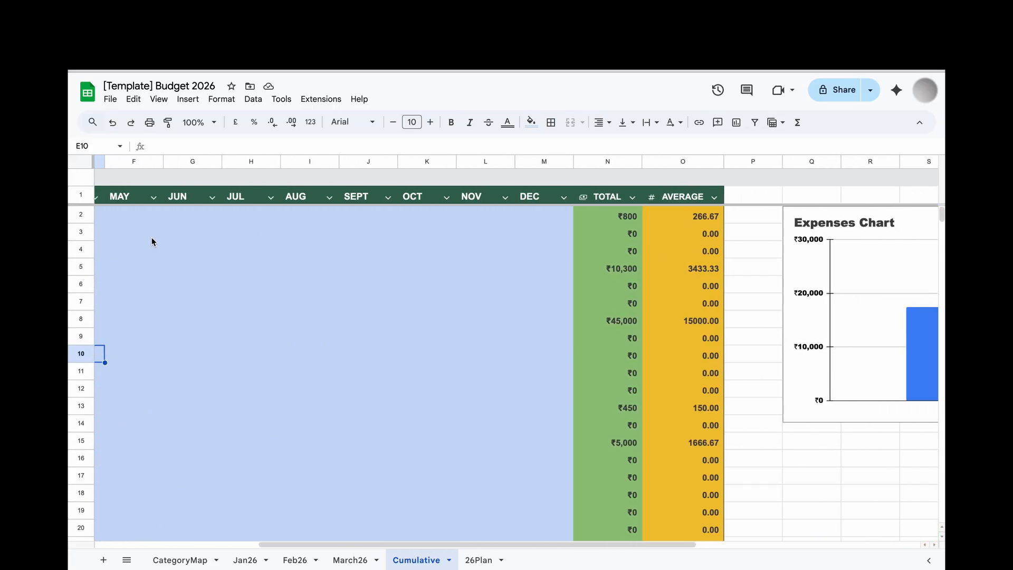
{"action": "scroll", "coordinate": [152, 242], "scroll_direction": "left", "scroll_amount": 5}
{"action": "scroll", "coordinate": [152, 242], "scroll_direction": "right", "scroll_amount": 5}
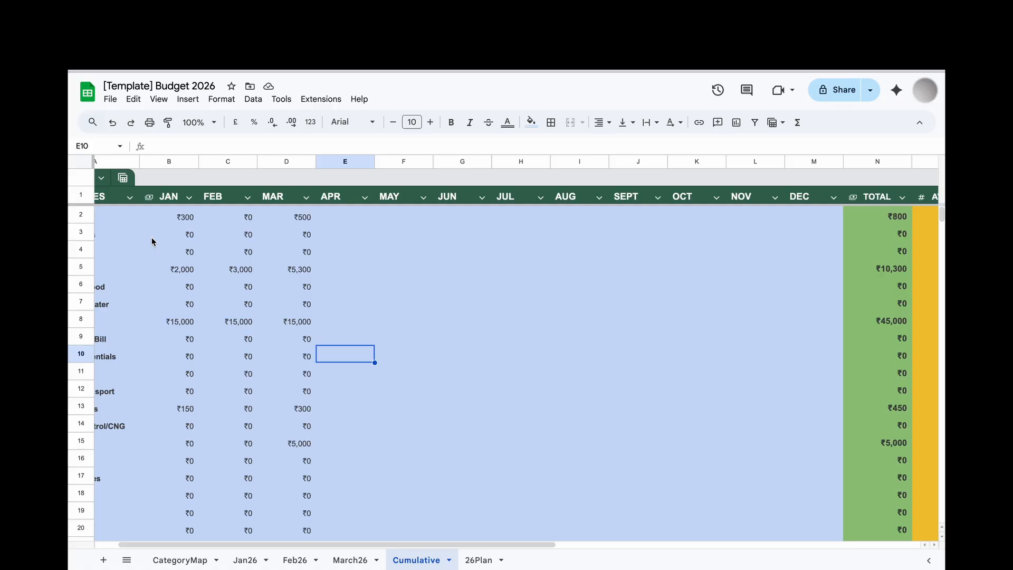
{"action": "scroll", "coordinate": [152, 242], "scroll_direction": "left", "scroll_amount": 5}
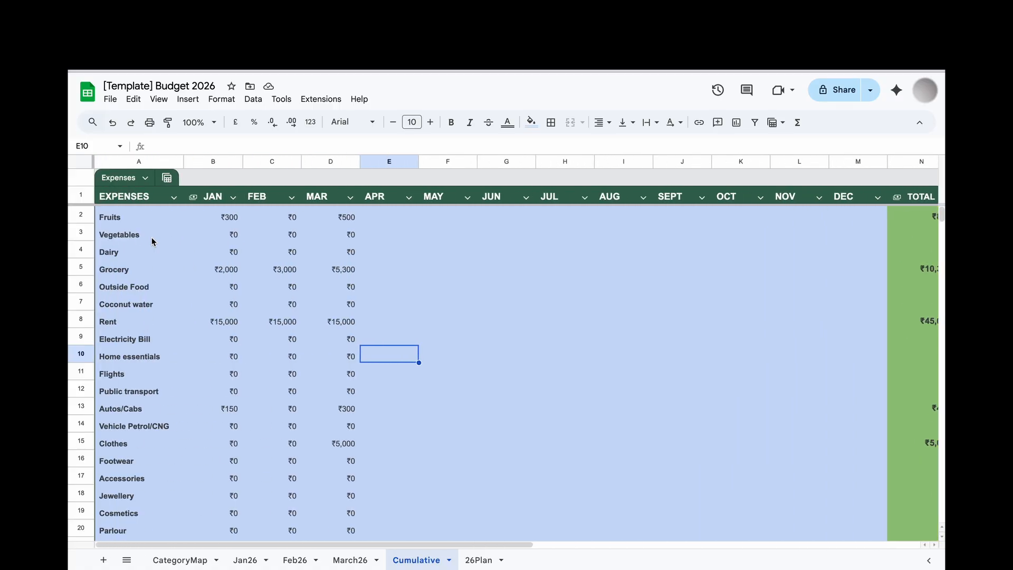
Inspect the average formula in cell O2 for Fruits and review the AVERAGE column for the other categories
{"action": "scroll", "coordinate": [152, 241], "scroll_direction": "down", "scroll_amount": 5}
{"action": "scroll", "coordinate": [152, 241], "scroll_direction": "right", "scroll_amount": 5}
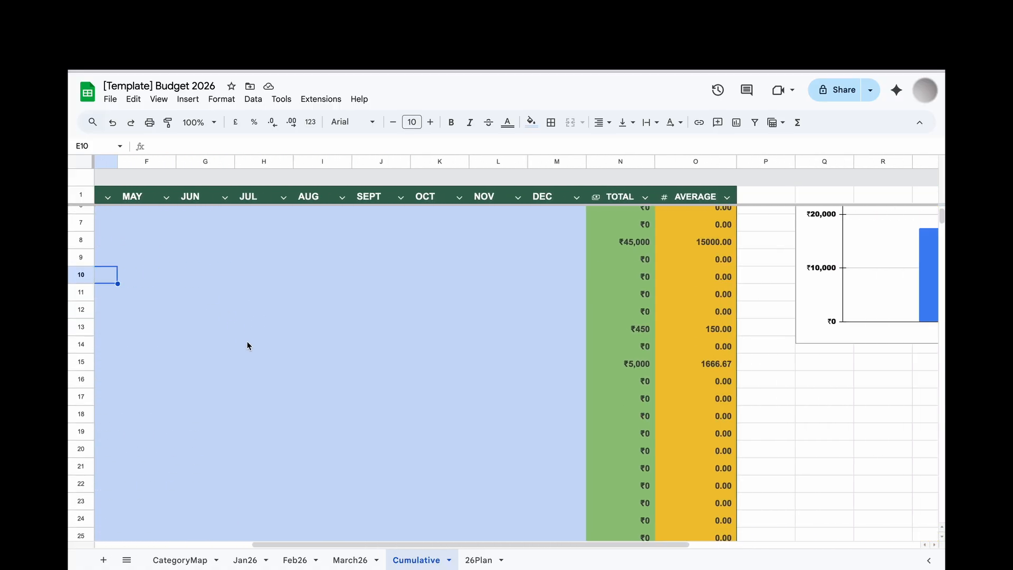
{"action": "scroll", "coordinate": [247, 341], "scroll_direction": "down", "scroll_amount": 3}
{"action": "scroll", "coordinate": [247, 342], "scroll_direction": "up", "scroll_amount": 6}
{"action": "left_click", "coordinate": [711, 222]}
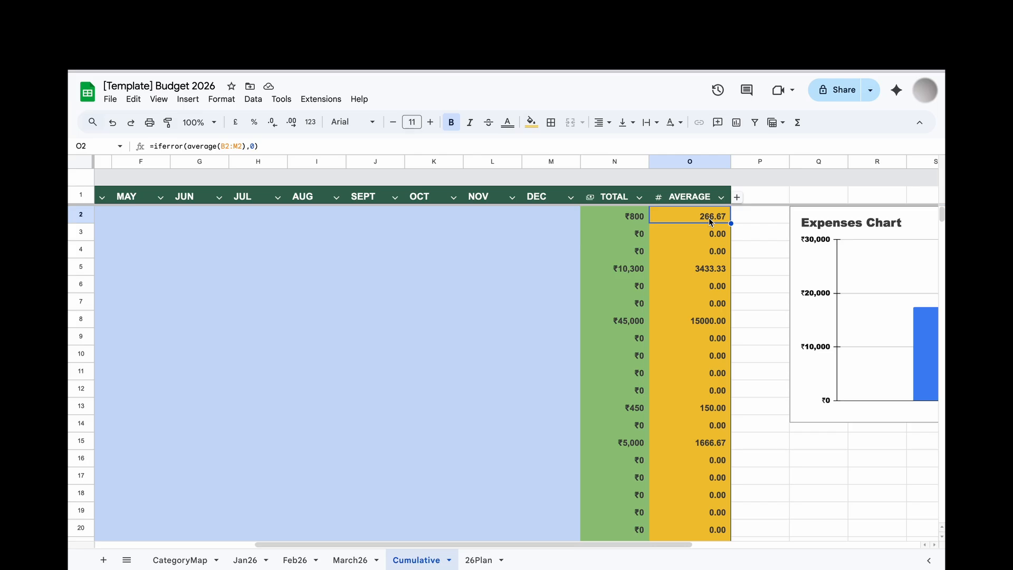
{"action": "scroll", "coordinate": [571, 360], "scroll_direction": "left", "scroll_amount": 1}
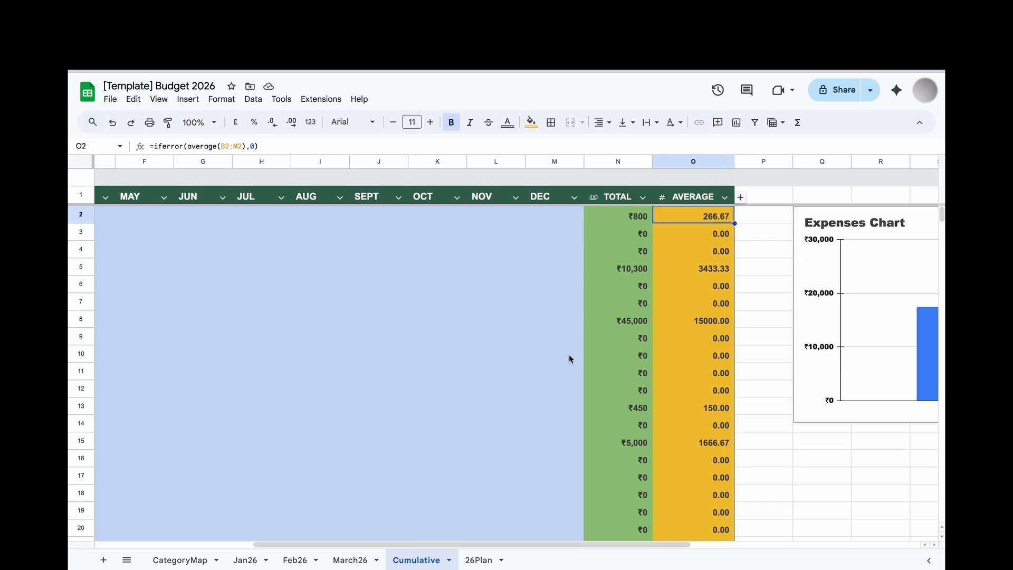
{"action": "scroll", "coordinate": [570, 359], "scroll_direction": "left", "scroll_amount": 5}
{"action": "scroll", "coordinate": [569, 358], "scroll_direction": "right", "scroll_amount": 7}
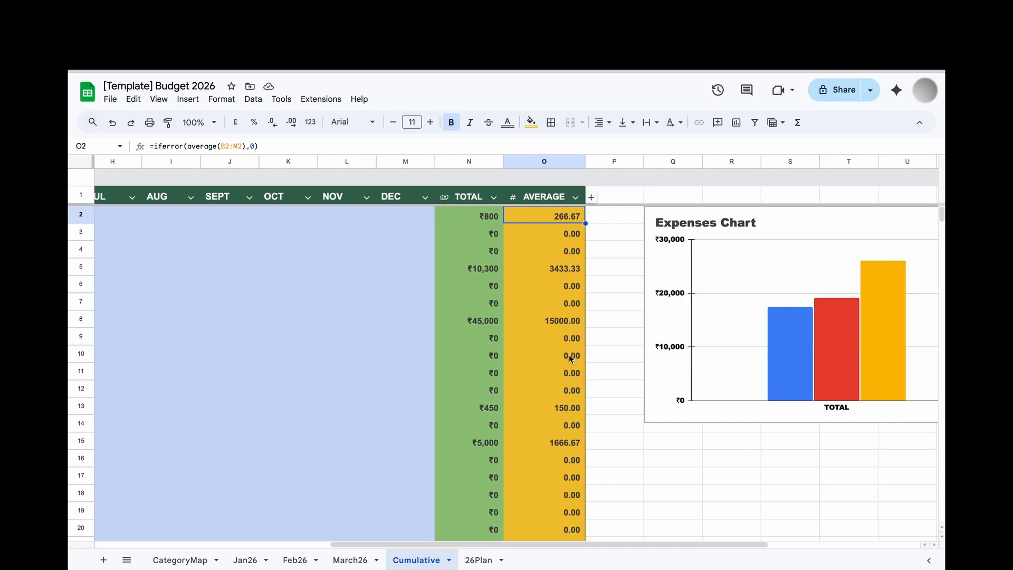
Examine the monthly totals in the TOTAL row below the expense categories, selecting cell A38
{"action": "scroll", "coordinate": [568, 354], "scroll_direction": "left", "scroll_amount": 7}
{"action": "scroll", "coordinate": [569, 354], "scroll_direction": "down", "scroll_amount": 8}
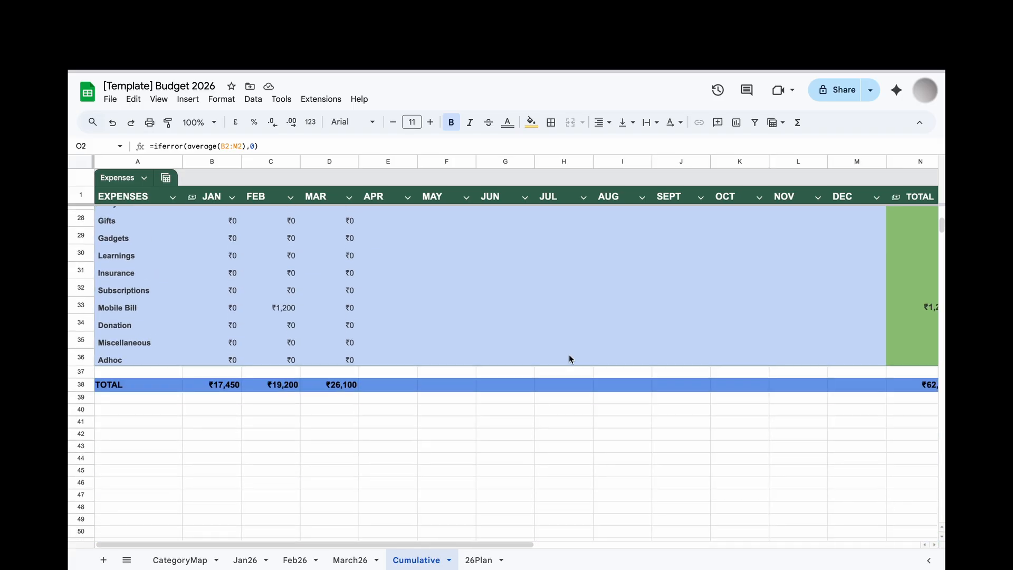
{"action": "left_click", "coordinate": [139, 385]}
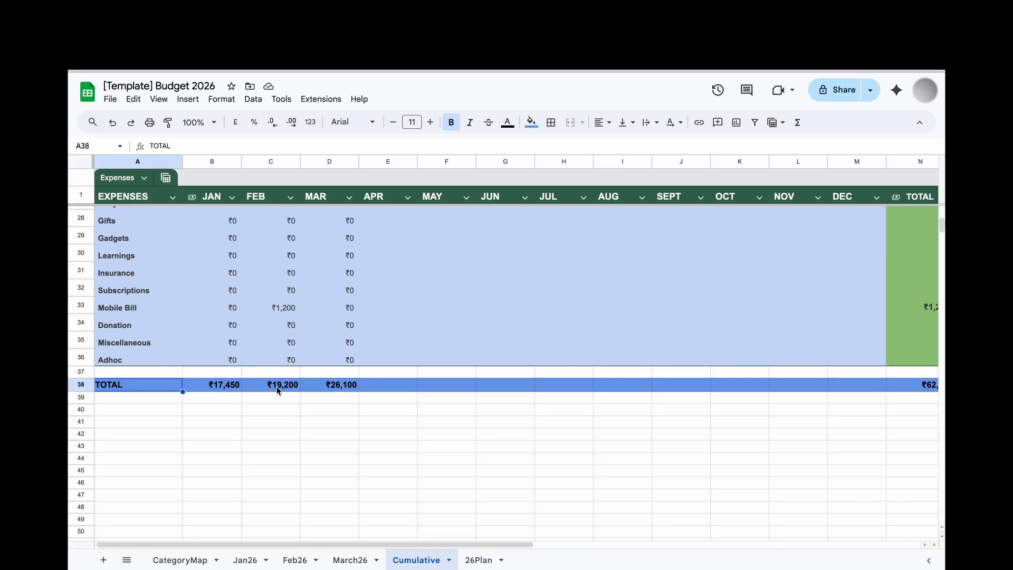
Examine the Expenses Chart beside the AVERAGE column and relate its bars to the monthly expenses table
{"action": "scroll", "coordinate": [276, 391], "scroll_direction": "up", "scroll_amount": 6}
{"action": "scroll", "coordinate": [276, 391], "scroll_direction": "right", "scroll_amount": 7}
{"action": "scroll", "coordinate": [276, 390], "scroll_direction": "up", "scroll_amount": 3}
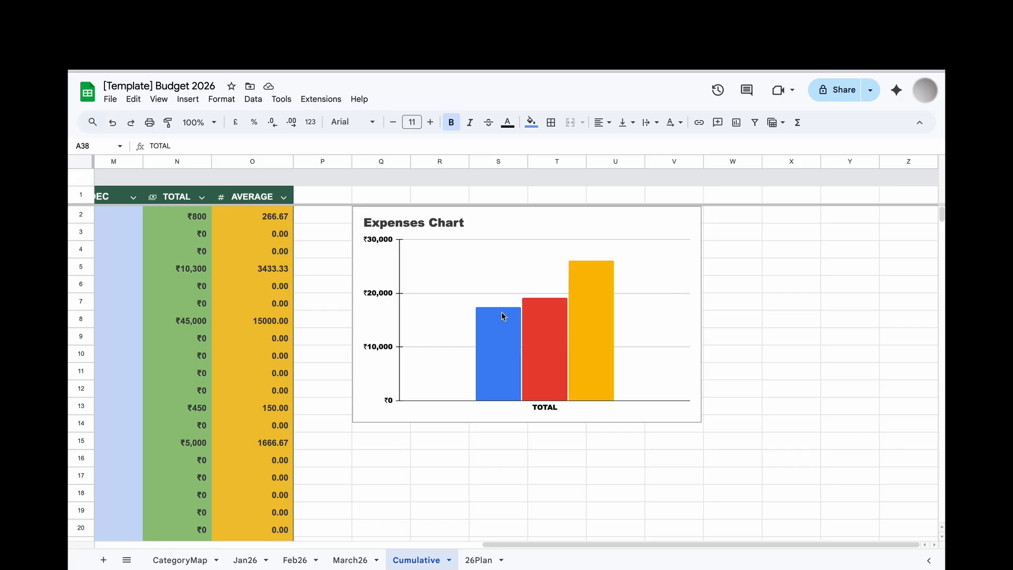
{"action": "left_click", "coordinate": [501, 315]}
{"action": "scroll", "coordinate": [501, 316], "scroll_direction": "left", "scroll_amount": 6}
{"action": "scroll", "coordinate": [501, 315], "scroll_direction": "down", "scroll_amount": 5}
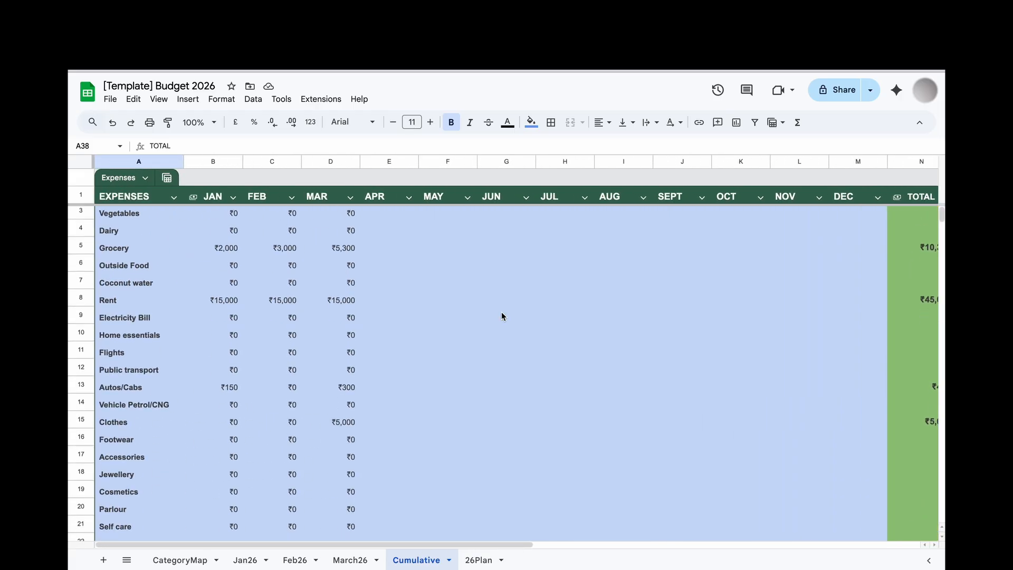